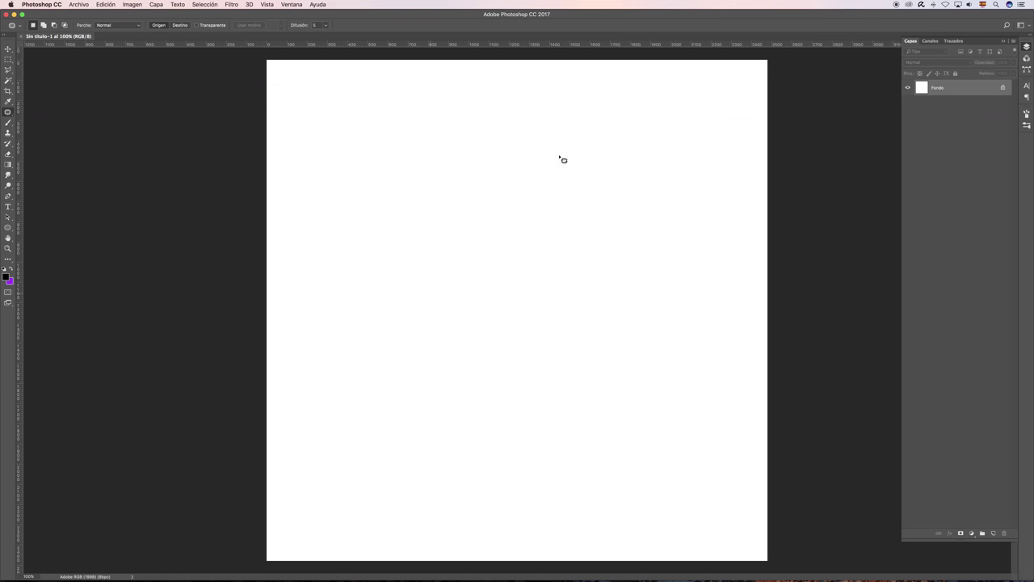
Switch from Photoshop's blank canvas to the Finder window showing the img folder.
key(super+Tab)
click(545, 295)
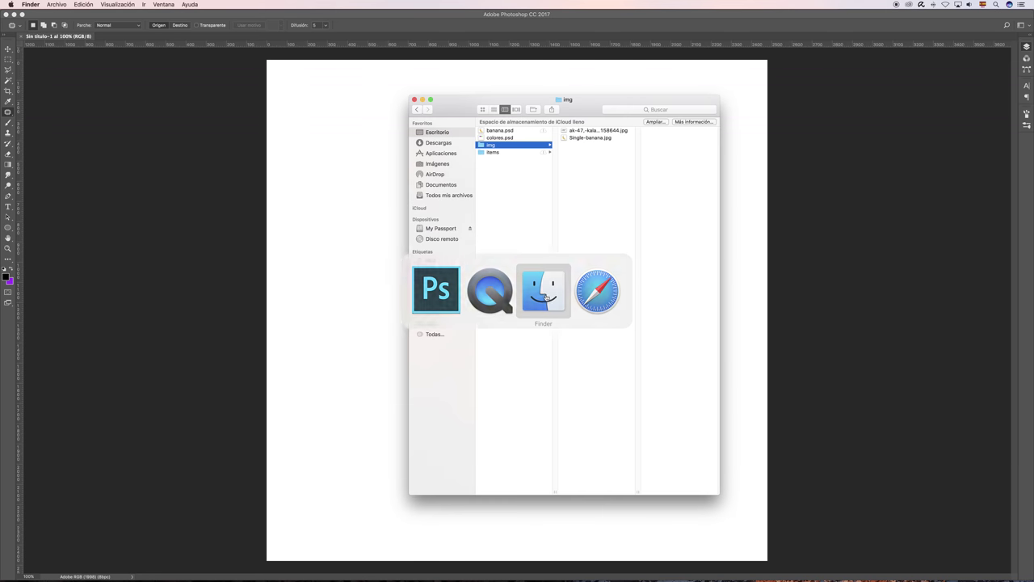
drag(594, 108, 464, 85)
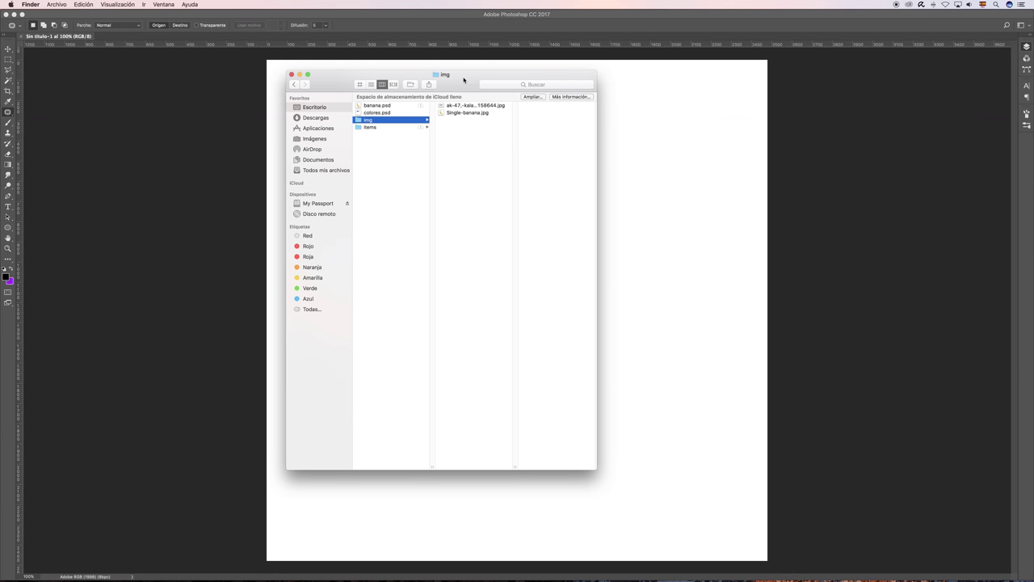
click(319, 204)
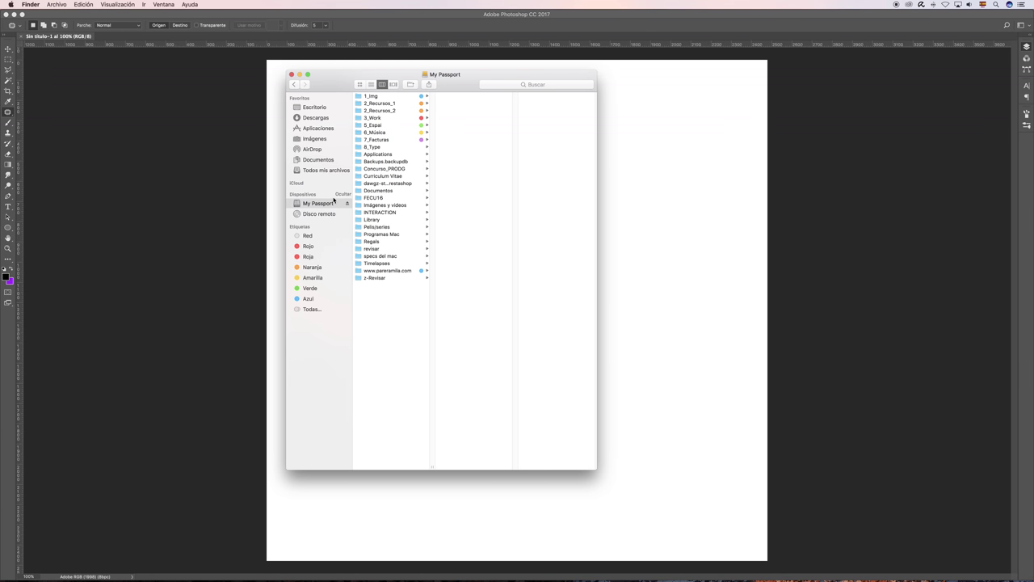
click(392, 270)
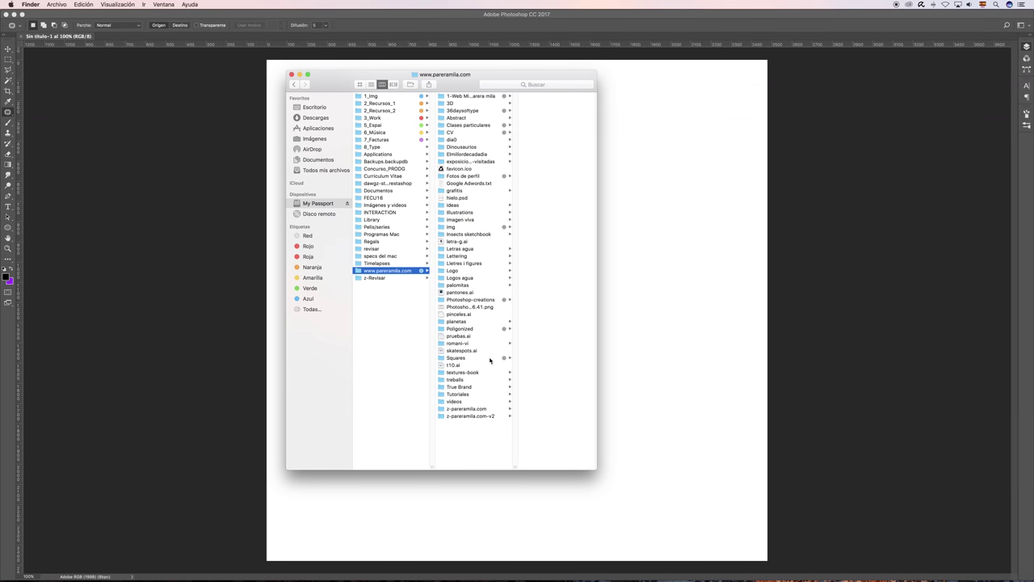
click(483, 300)
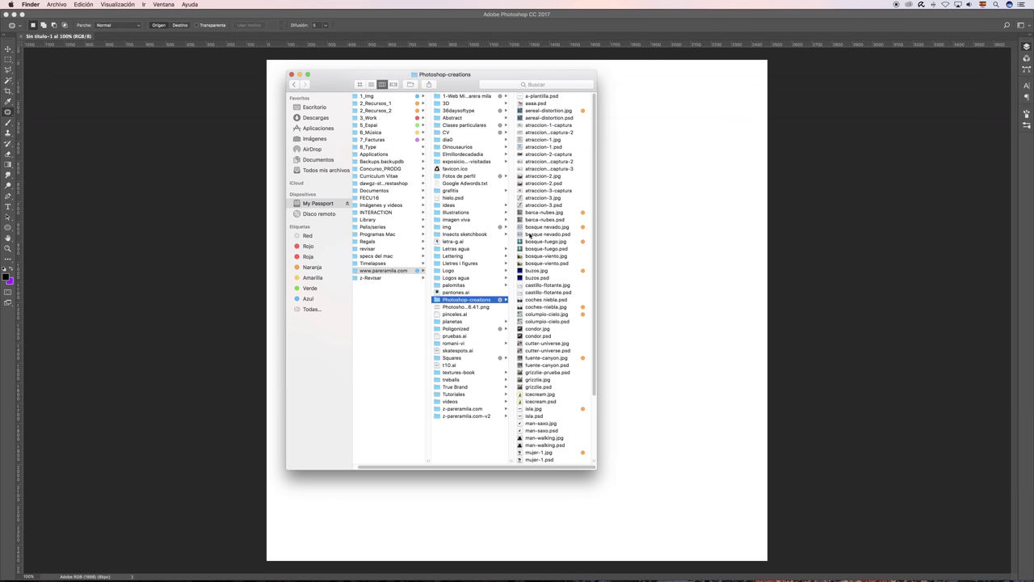
scroll(592, 330, down, 5)
click(541, 443)
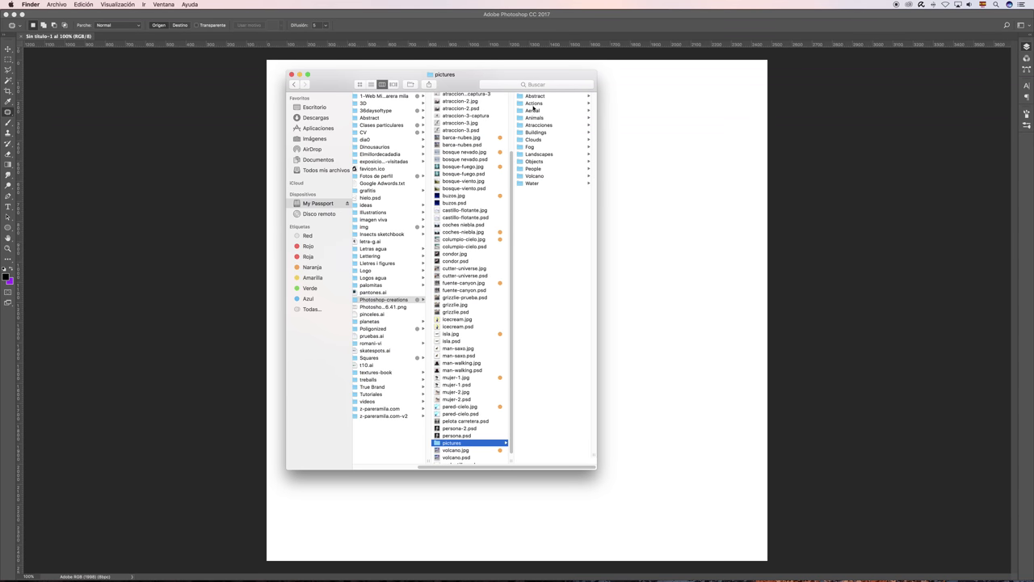
click(536, 141)
Preview the Clouds images and place australian-cloudy-sky.jpg onto the canvas as a layer.
key(Right)
key(Down)
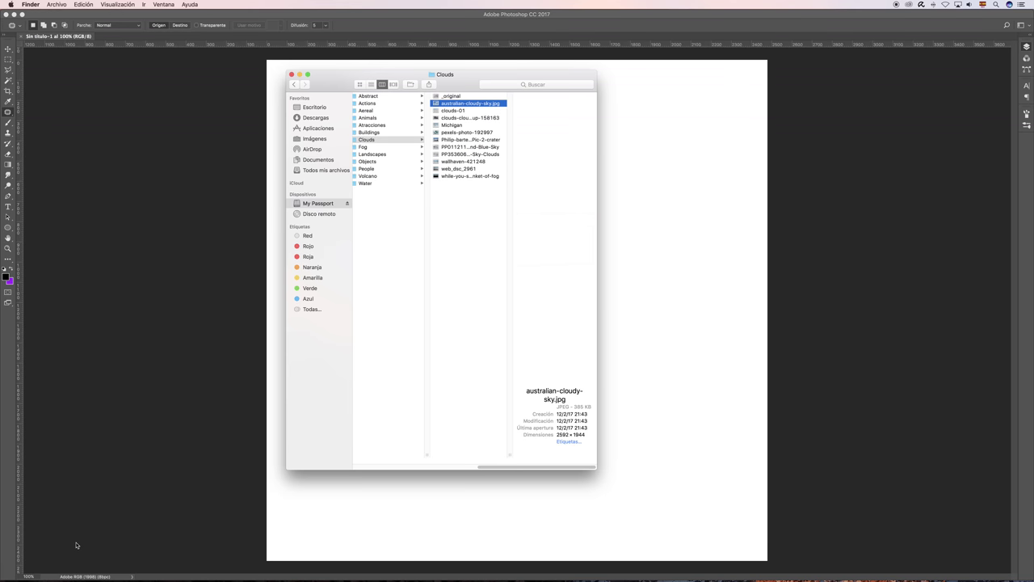
key(Down)
key(Down)
key(Down)
key(Down)
key(Down)
key(Up)
key(Up)
key(Up)
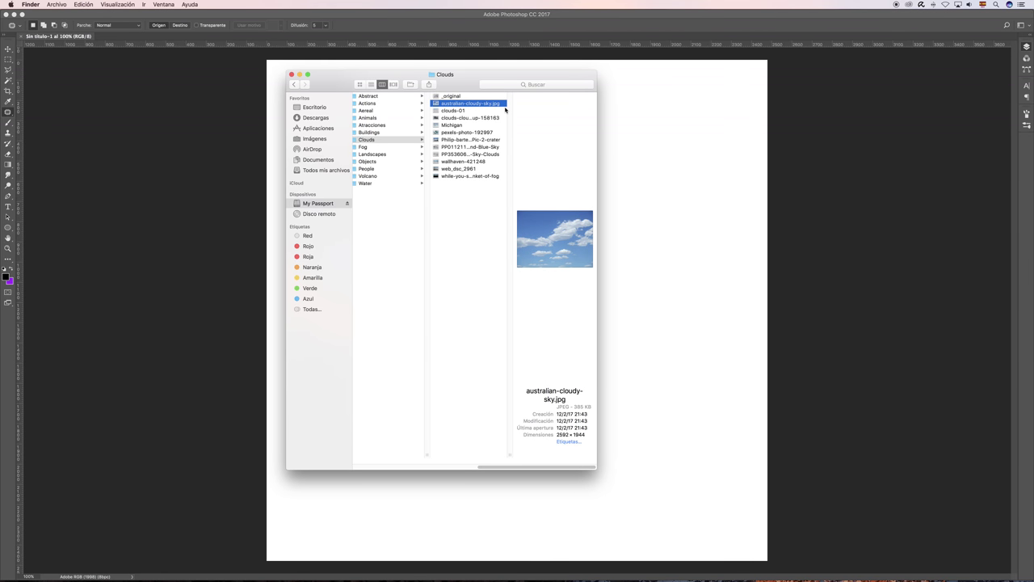
drag(483, 105, 689, 138)
key(Return)
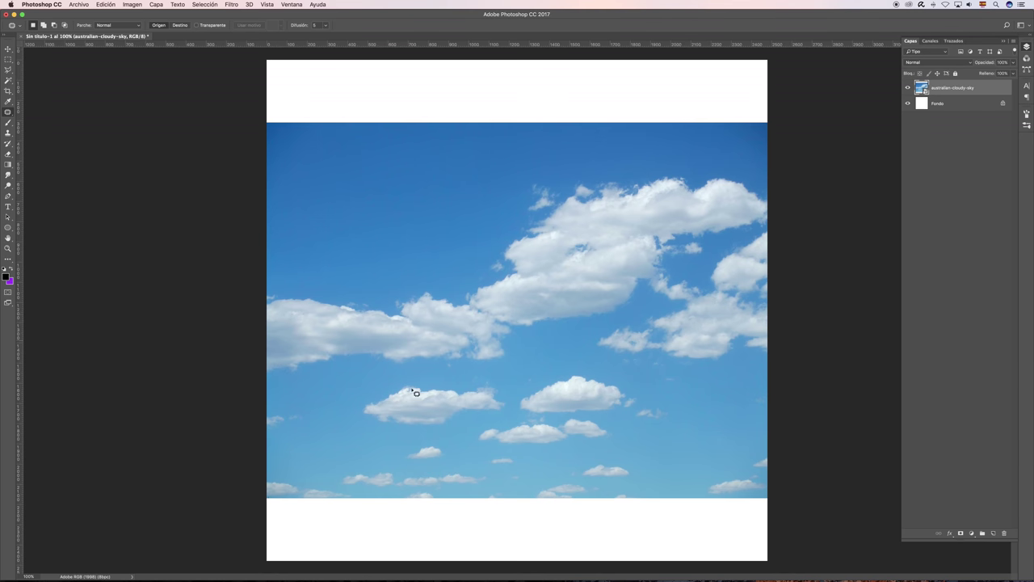
Choose the Patch tool from the healing tools flyout, leaving the sky layer unchanged.
right_click(989, 89)
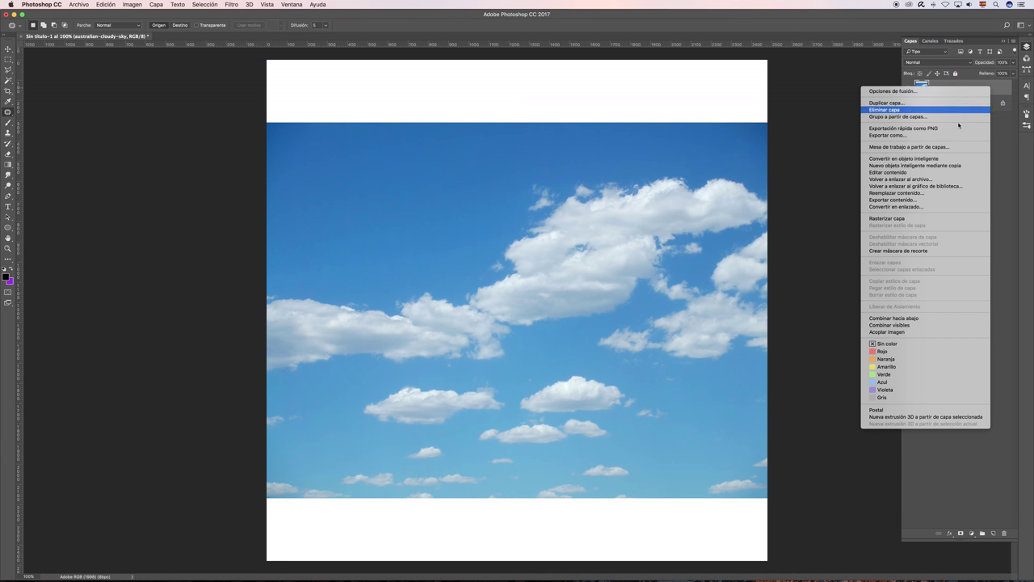
click(810, 119)
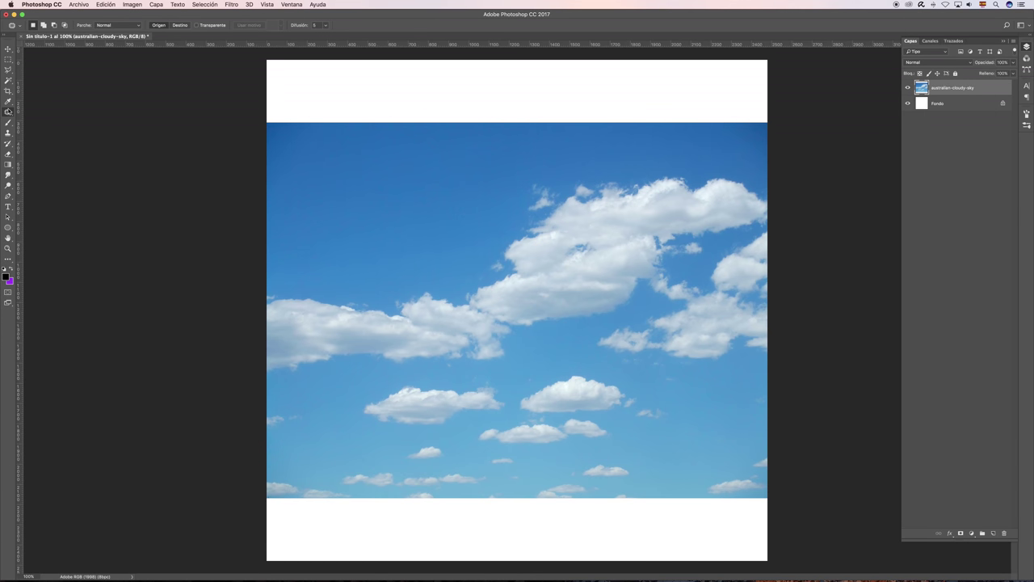
right_click(8, 111)
click(48, 127)
Outline the small cloud near the bottom, restoring the selection after an accidental deselect.
mouse_move(440, 438)
mouse_down()
mouse_move(449, 440)
mouse_move(387, 212)
mouse_up()
click(387, 212)
key(ctrl+z)
key(ctrl+z)
Draw a rectangular marquee around the small bottom-left cloud.
key(m)
drag(388, 428, 456, 466)
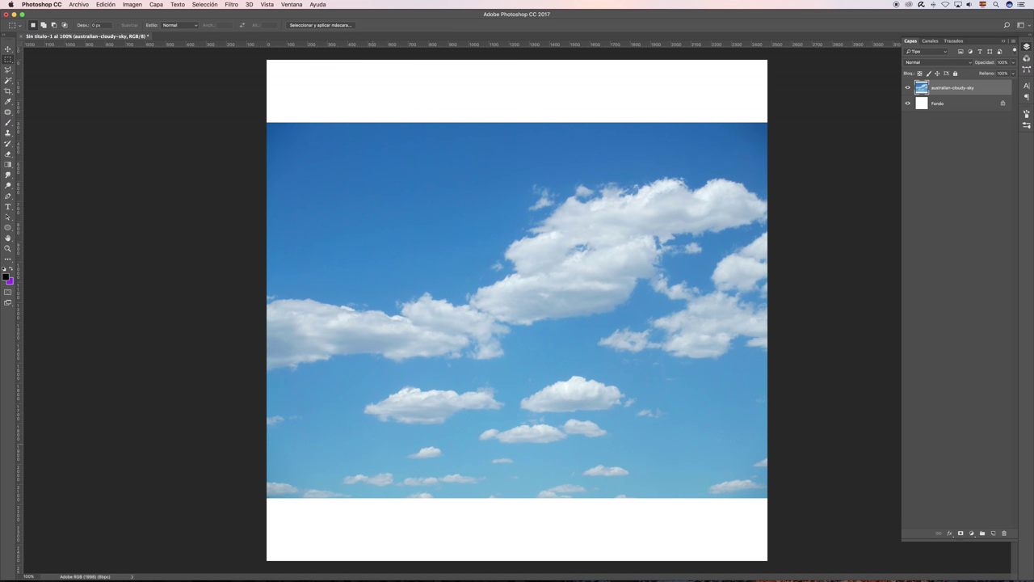
drag(396, 436, 450, 464)
Fill the selection via Edición > Rellenar with Contenido set to Según el contenido.
click(105, 4)
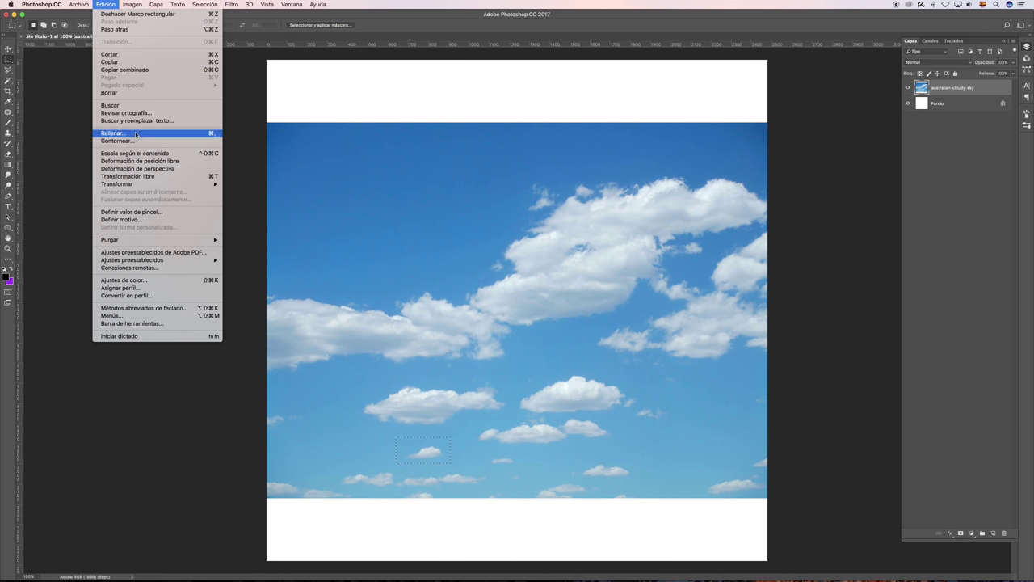
click(113, 134)
click(573, 224)
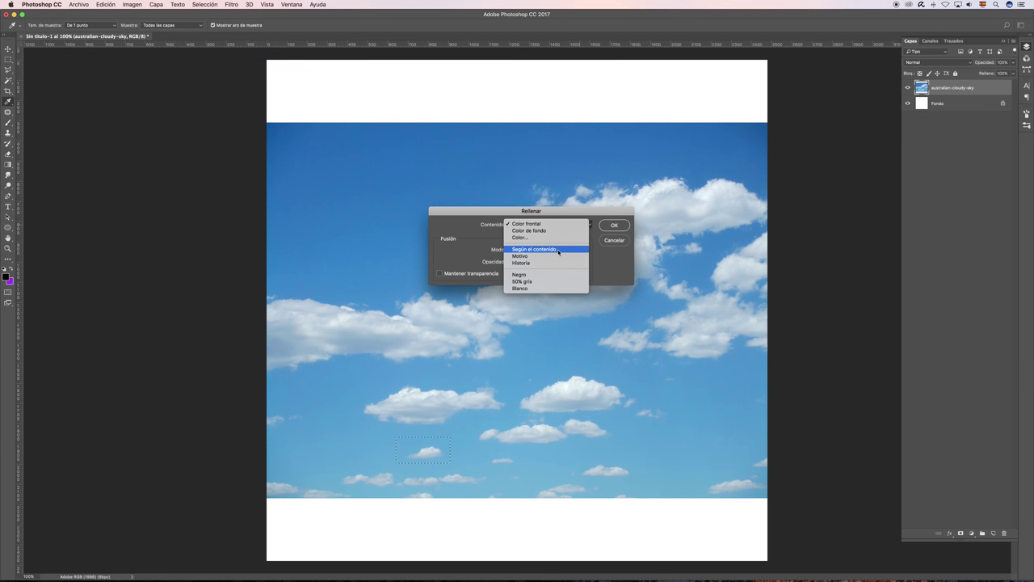
click(557, 252)
click(607, 226)
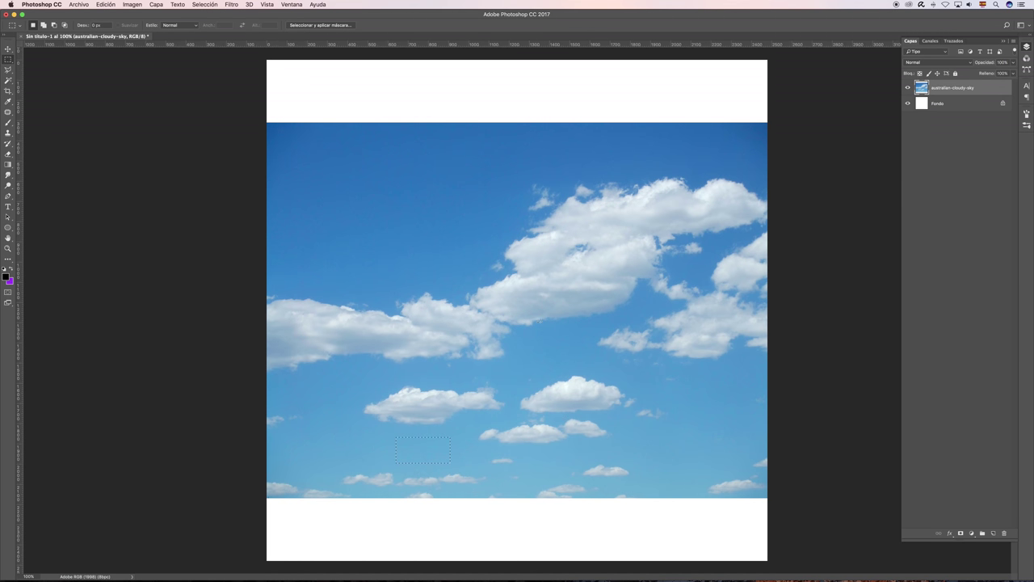
Trace a freehand lasso outline around the lower clouds below the centre.
key(super+d)
key(l)
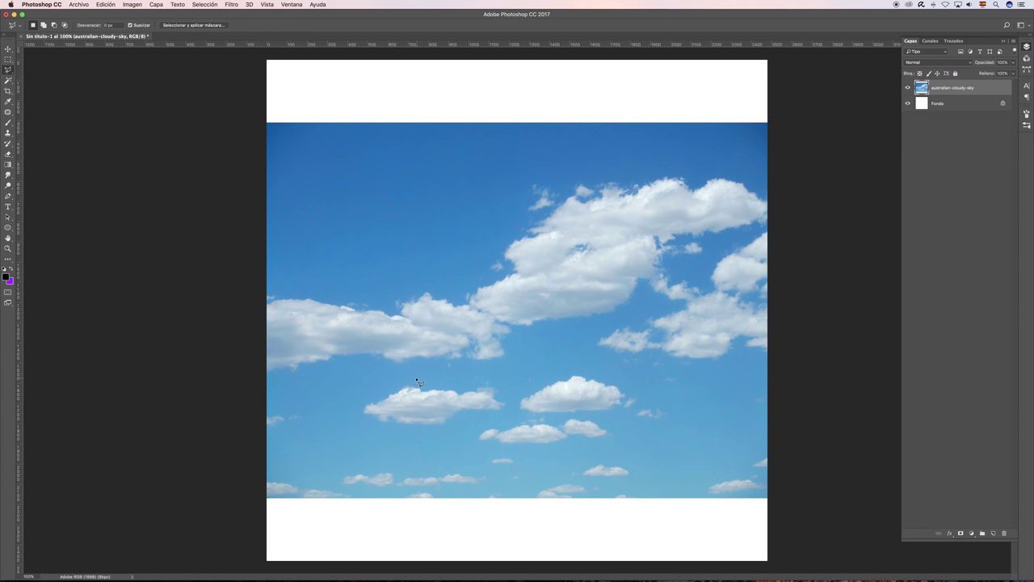
mouse_move(349, 431)
mouse_down()
mouse_move(475, 433)
mouse_move(561, 455)
mouse_move(654, 446)
mouse_up()
mouse_move(437, 383)
mouse_down()
mouse_move(402, 377)
mouse_move(385, 388)
mouse_up()
Apply a content-aware fill to the outlined clouds, then undo it and deselect.
key(shift+BackSpace)
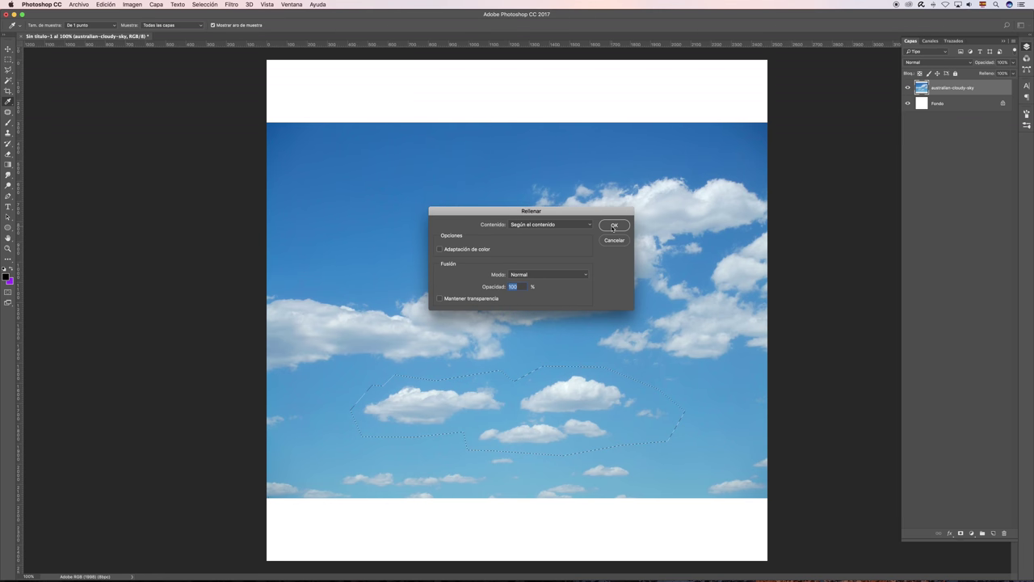
click(623, 219)
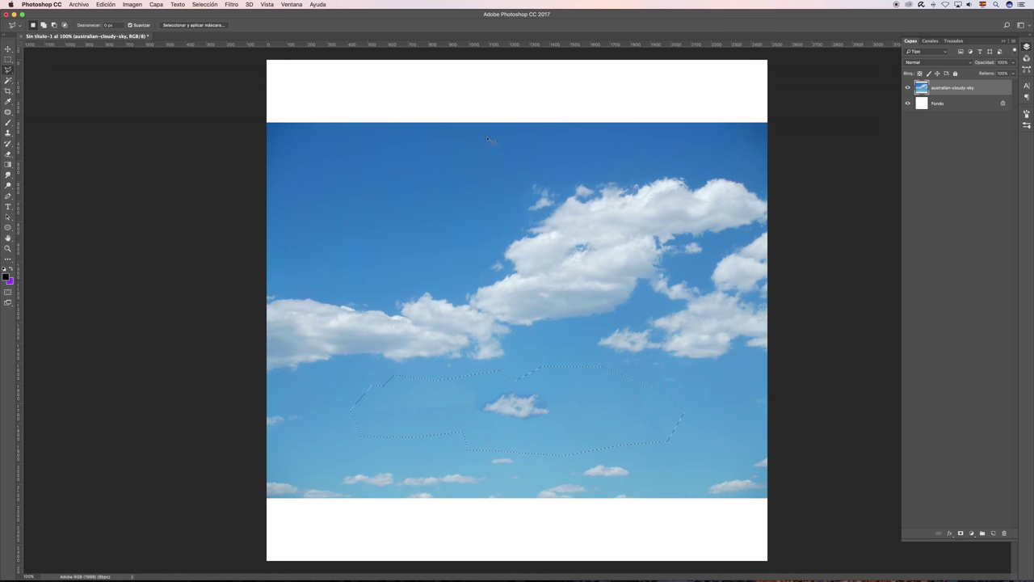
key(ctrl+d)
key(ctrl+alt+z)
key(ctrl+alt+z)
key(ctrl+d)
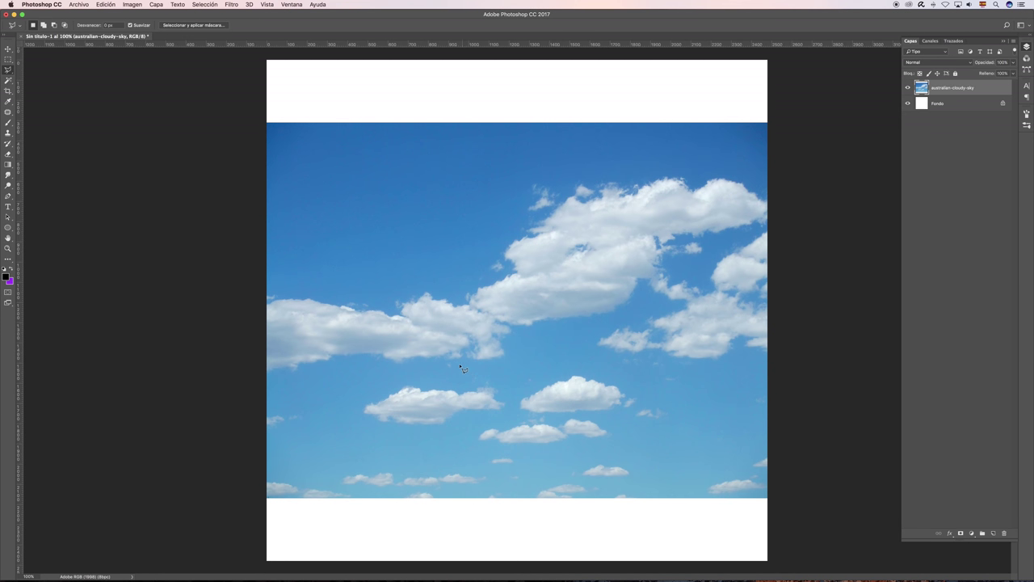
Patch the small left cloud away with open sky using the Patch tool.
click(8, 112)
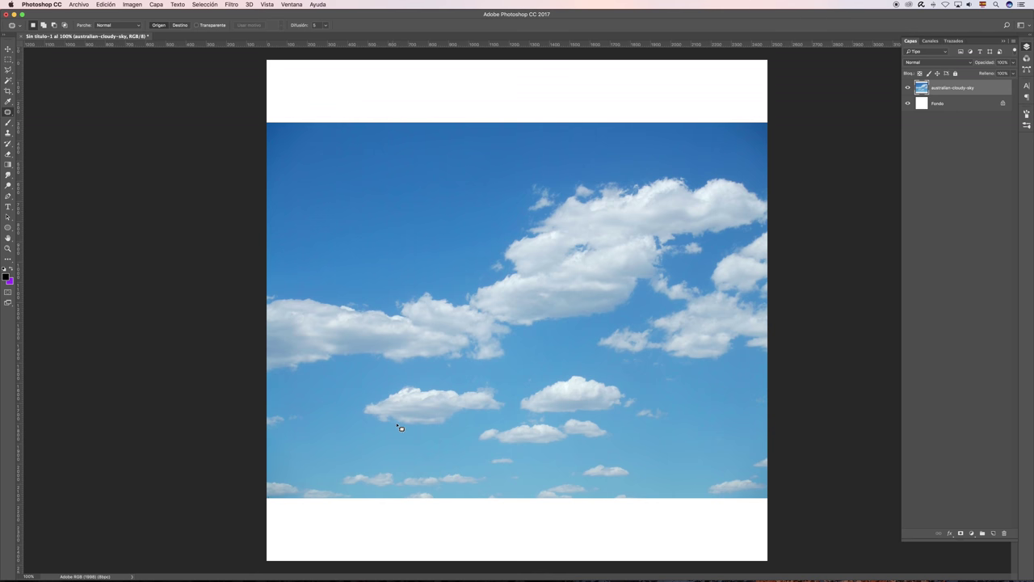
drag(376, 395, 515, 402)
drag(517, 405, 374, 395)
drag(442, 410, 392, 189)
key(ctrl+d)
drag(485, 377, 483, 381)
drag(373, 402, 371, 422)
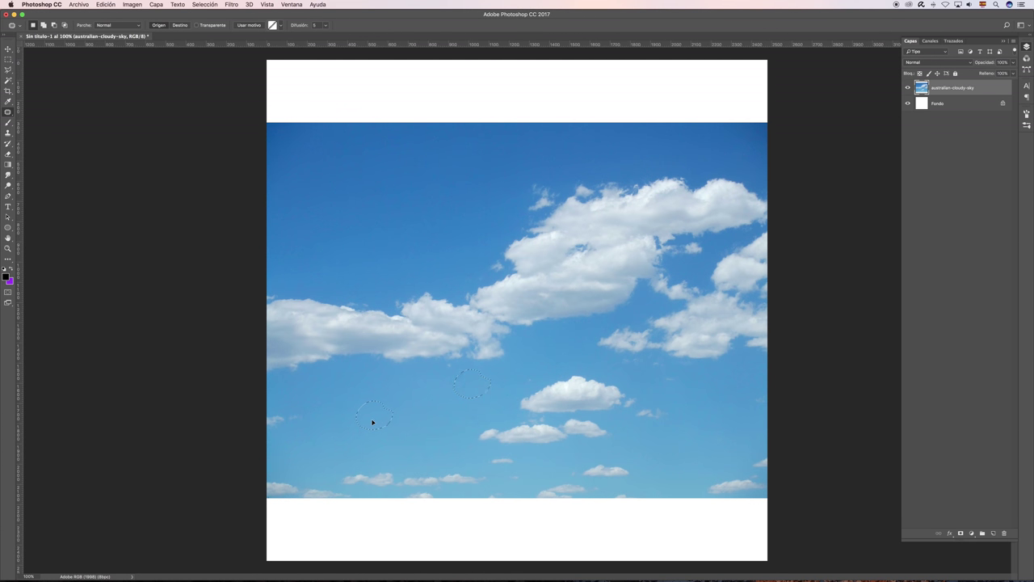
Replace the group of clouds below the centre with sky from above.
drag(502, 405, 676, 400)
mouse_move(679, 402)
mouse_down()
mouse_move(540, 372)
mouse_move(396, 189)
mouse_up()
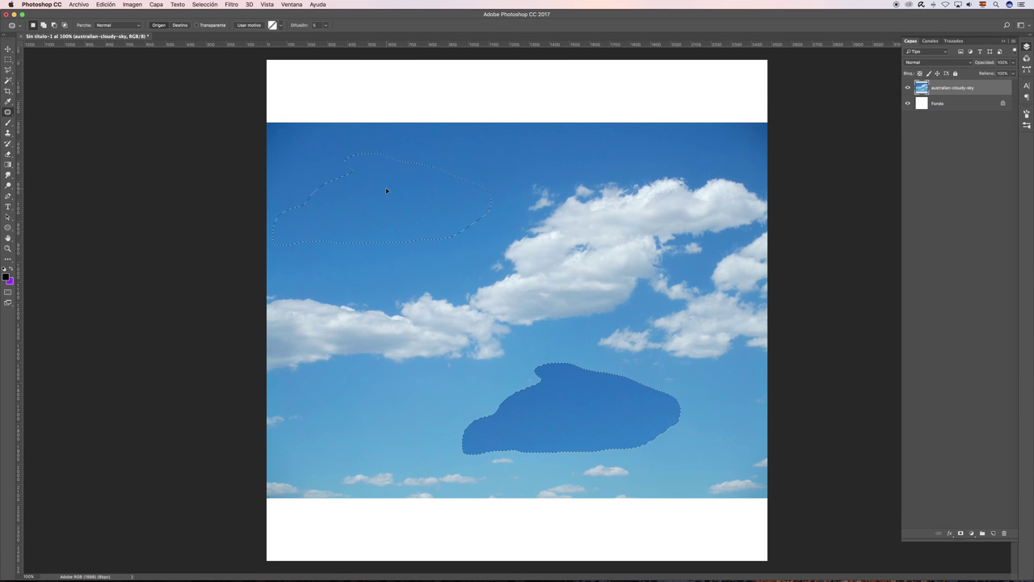
key(ctrl+d)
mouse_move(533, 373)
mouse_down()
mouse_move(535, 395)
mouse_move(392, 234)
mouse_move(399, 257)
mouse_up()
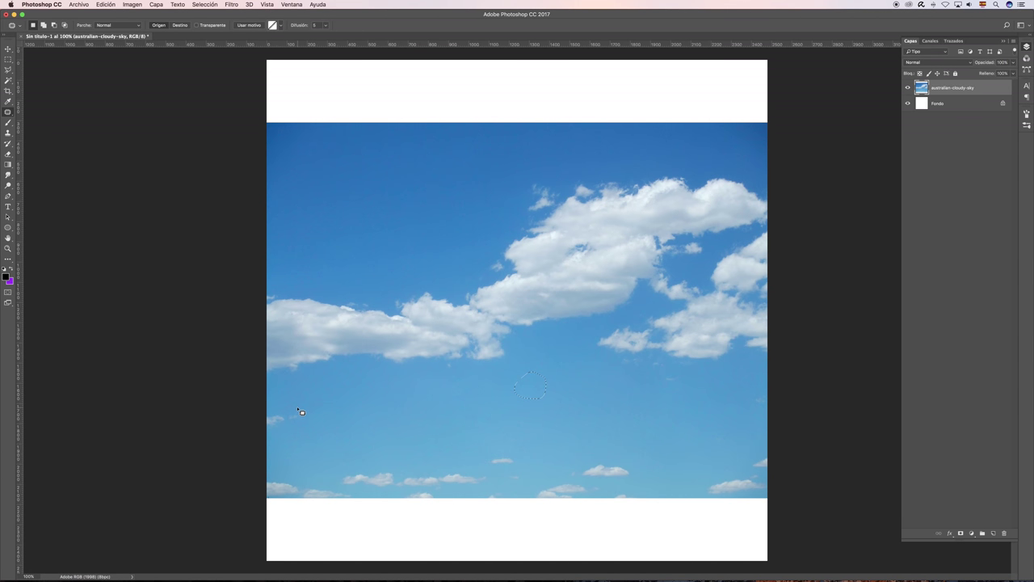
Patch out the bottom-left cloud and the middle section of the long left cloud.
drag(384, 479, 385, 483)
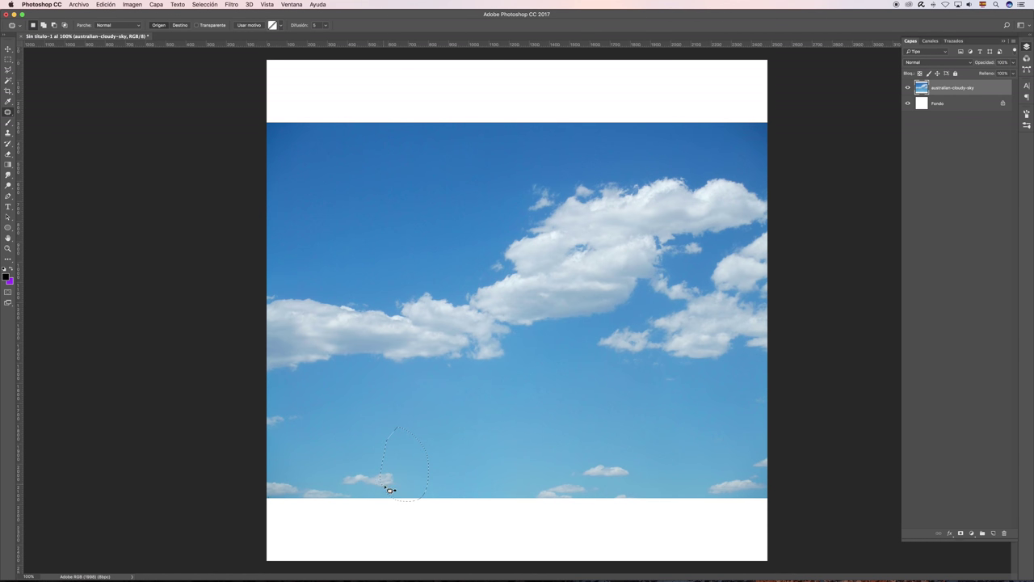
drag(396, 480, 391, 224)
key(ctrl+d)
drag(391, 235, 396, 240)
drag(426, 335, 563, 423)
key(super+d)
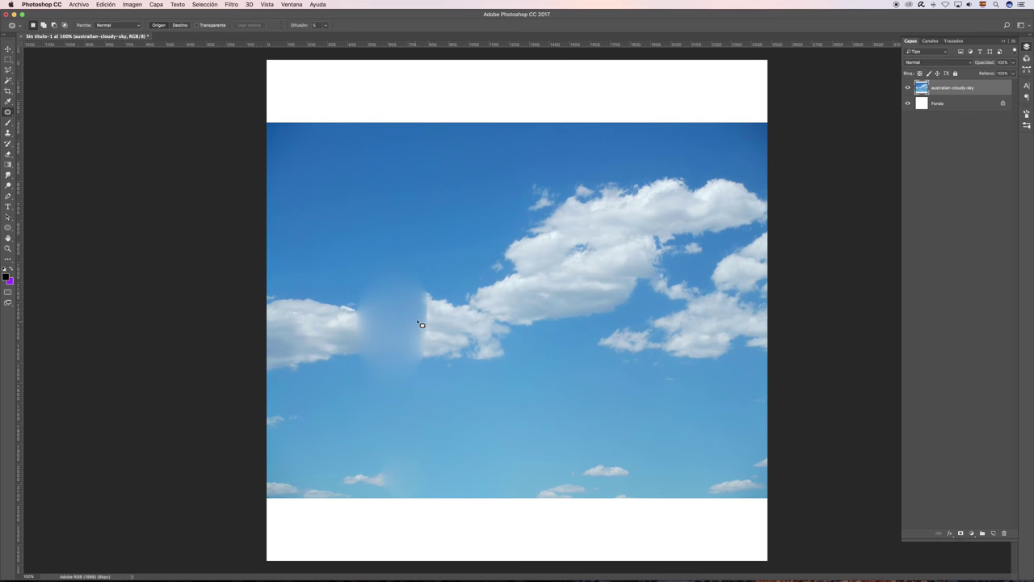
Undo the blurred patch and re-patch the left cloud area from the neighbouring cloud.
key(super+alt+z)
key(super+alt+z)
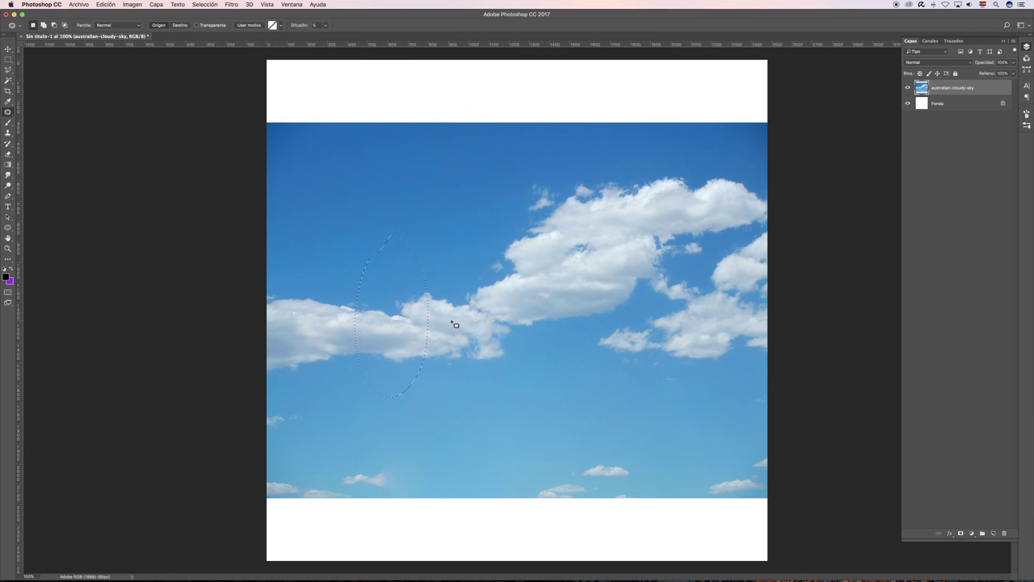
mouse_move(404, 342)
mouse_down()
mouse_move(526, 315)
mouse_move(530, 267)
mouse_up()
key(super+d)
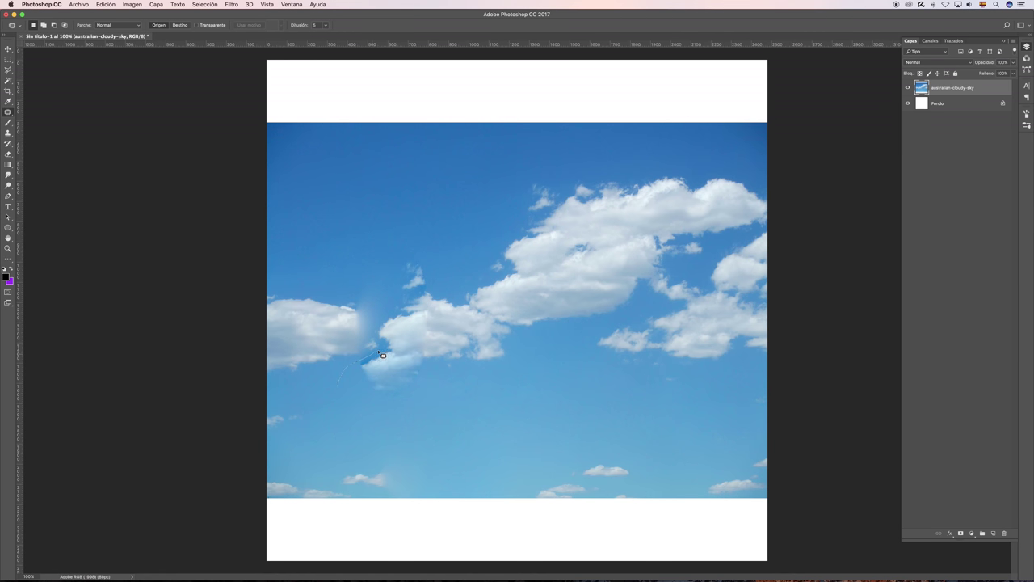
mouse_move(434, 356)
mouse_down()
mouse_move(344, 386)
mouse_move(727, 340)
mouse_move(686, 371)
mouse_up()
key(super+d)
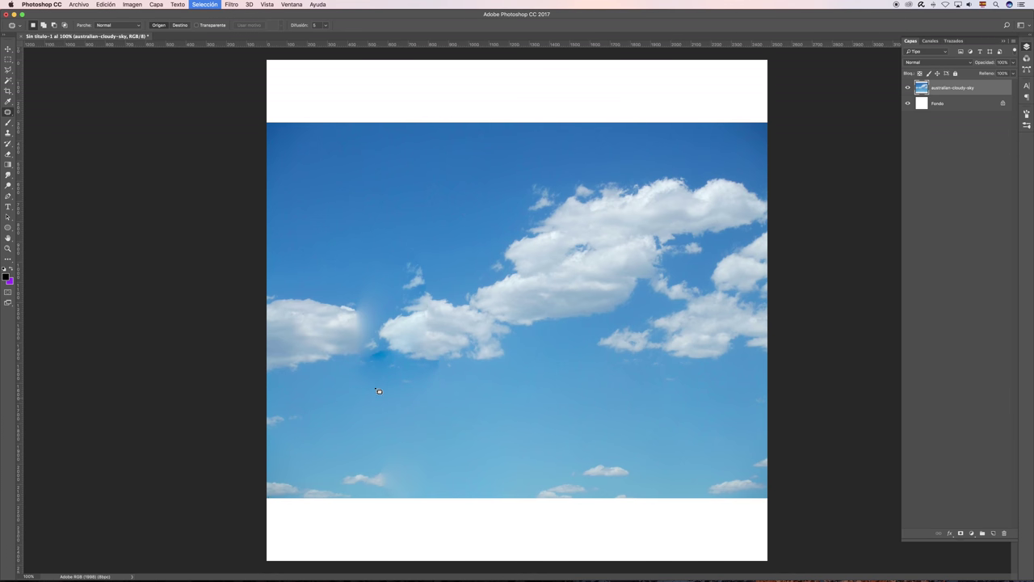
Patch the area at the left cloud's end with nearby cloud texture.
drag(411, 371, 354, 396)
key(super+d)
mouse_move(358, 292)
mouse_down()
mouse_move(384, 361)
mouse_move(356, 301)
mouse_up()
mouse_move(362, 365)
mouse_down()
mouse_move(528, 365)
mouse_move(503, 339)
mouse_move(549, 345)
mouse_move(524, 368)
mouse_up()
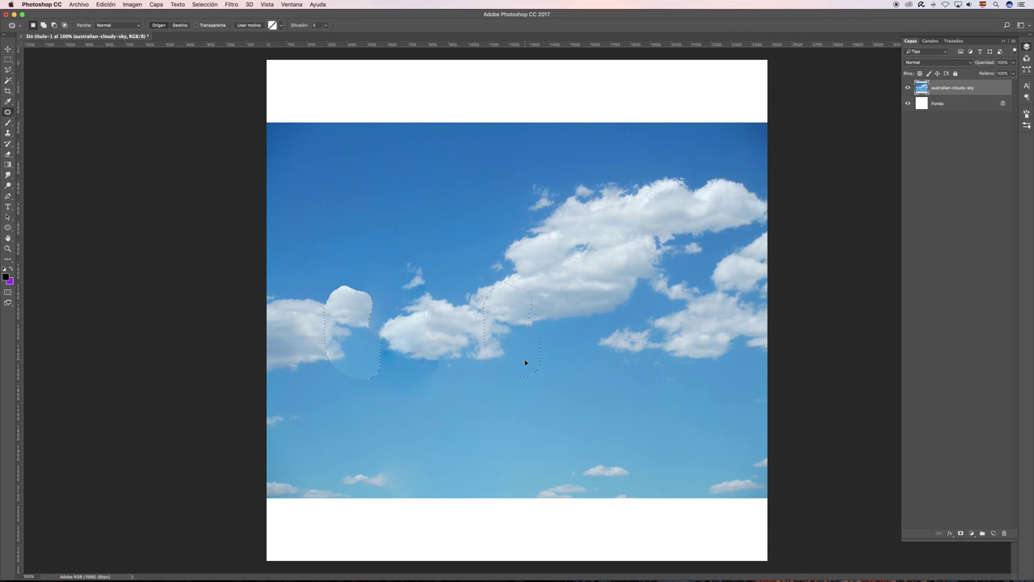
Patch the hazy area beside the left cloud with smoother sky.
key(super+d)
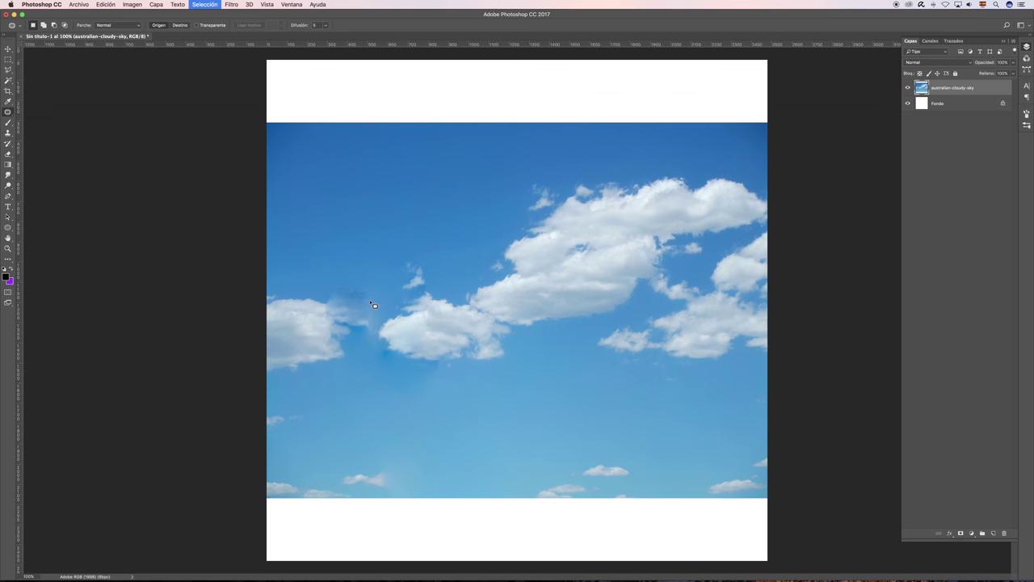
mouse_move(378, 304)
mouse_down()
mouse_move(357, 333)
mouse_move(333, 279)
mouse_move(420, 271)
mouse_up()
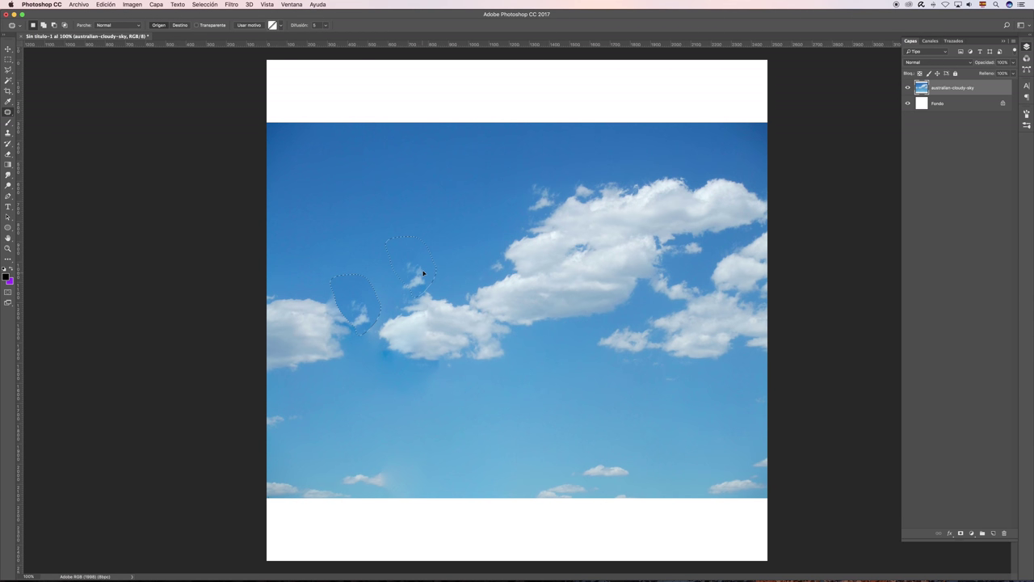
drag(414, 260, 448, 255)
key(super+d)
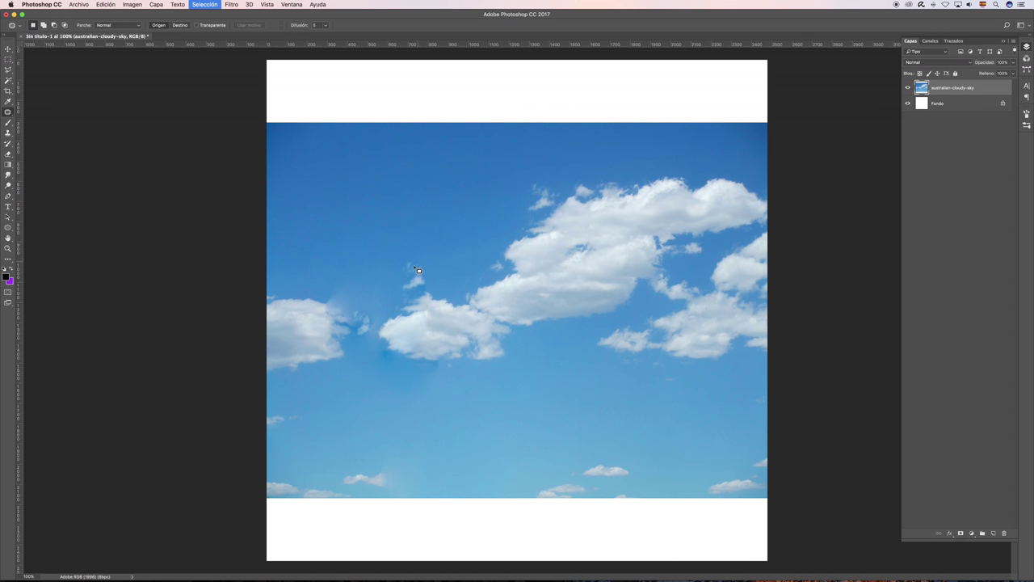
Patch another small cloud near the bottom away with clear blue sky.
drag(389, 300, 343, 270)
drag(587, 454, 565, 482)
drag(631, 473, 585, 406)
key(ctrl+d)
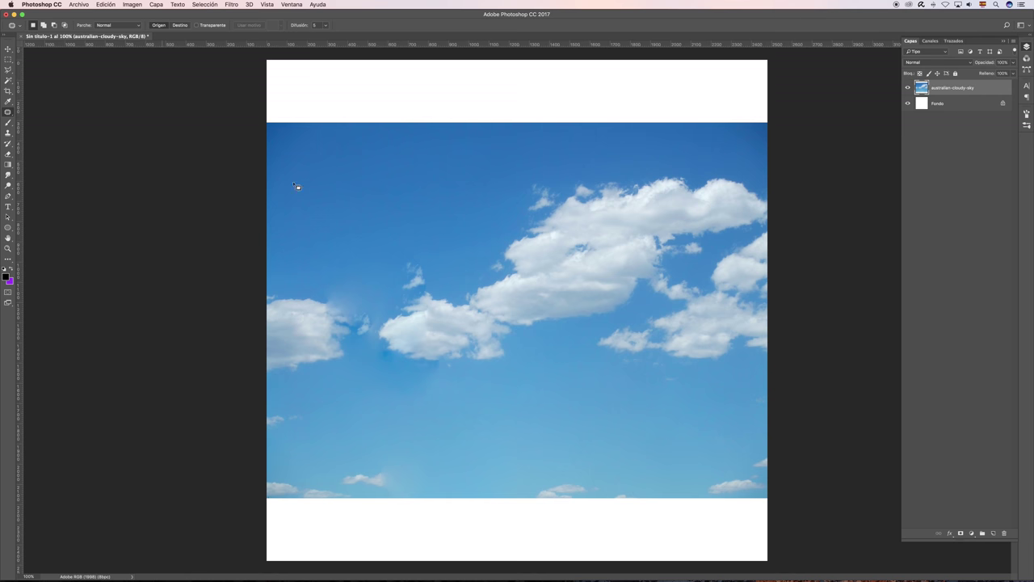